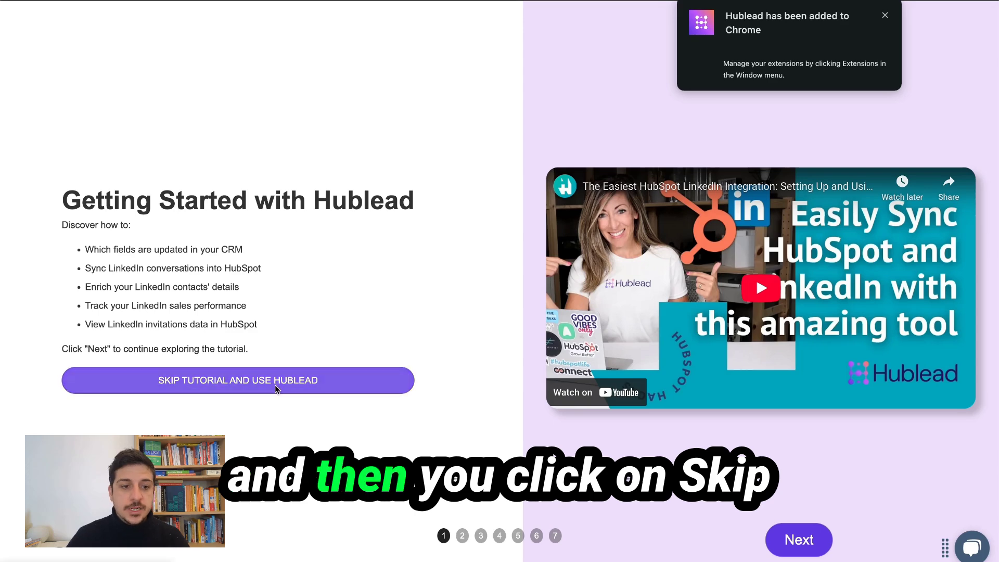
Step: Skip the Hublead tutorial and start the Connect to HubSpot flow from the Welcome modal
{"action": "left_click", "coordinate": [281, 385]}
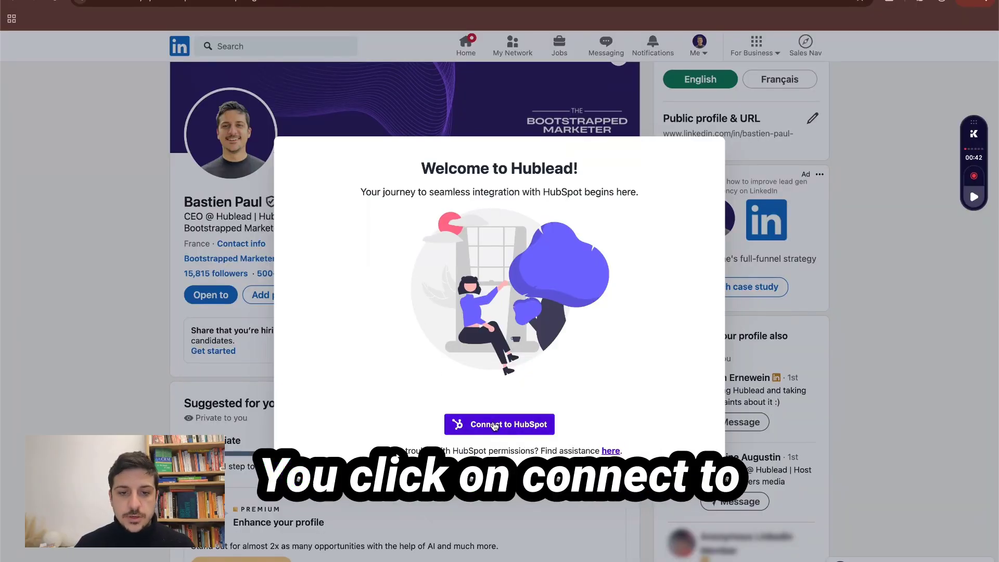
{"action": "left_click", "coordinate": [494, 425]}
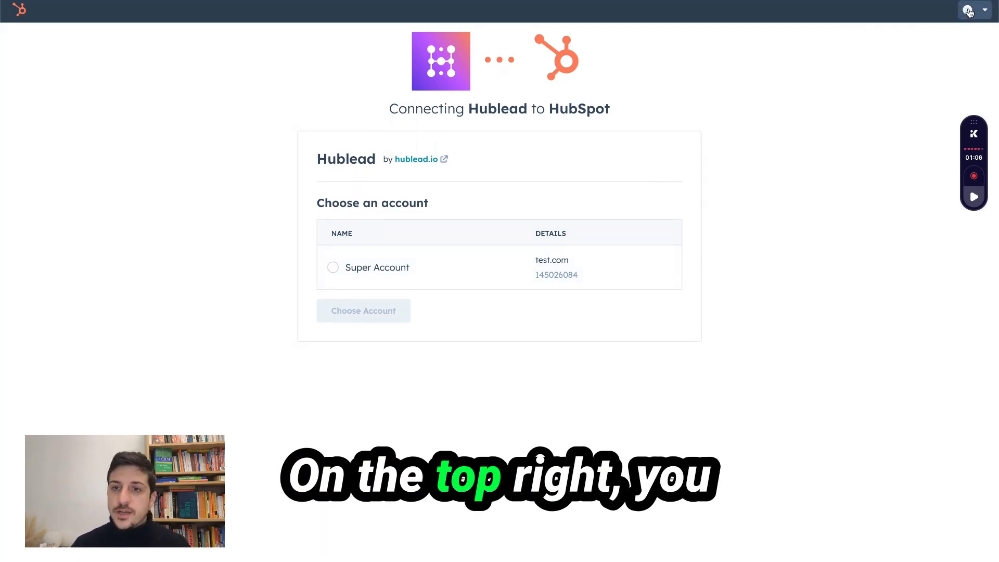
Step: Check the signed-in HubSpot user and choose Super Account for the Hublead connection
{"action": "left_click", "coordinate": [983, 14]}
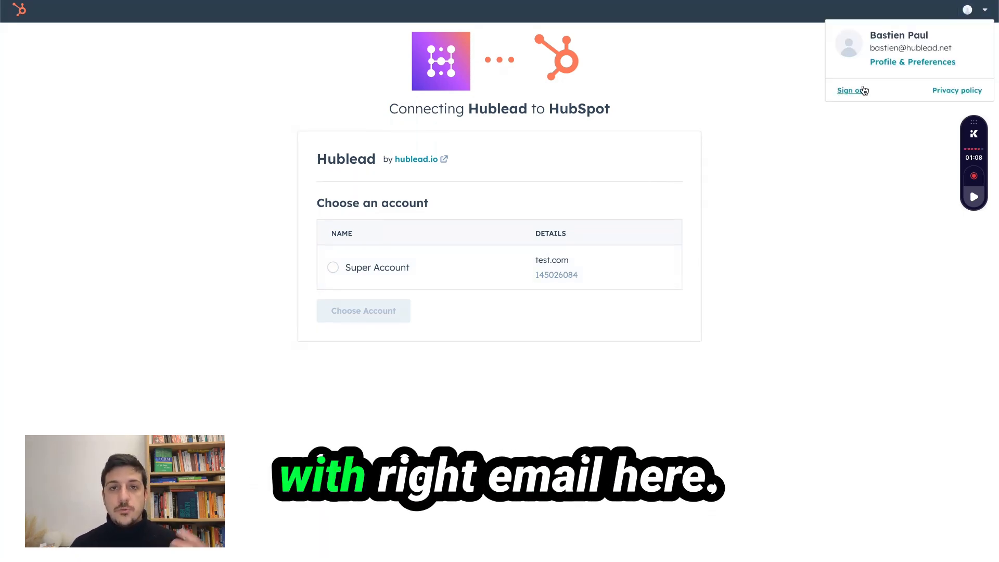
{"action": "left_click", "coordinate": [384, 274]}
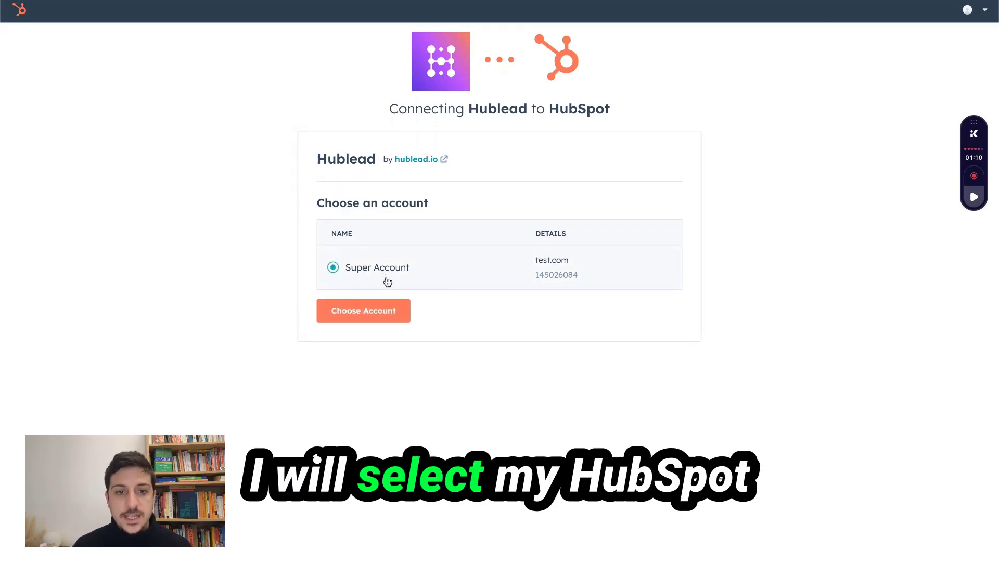
{"action": "left_click", "coordinate": [385, 313]}
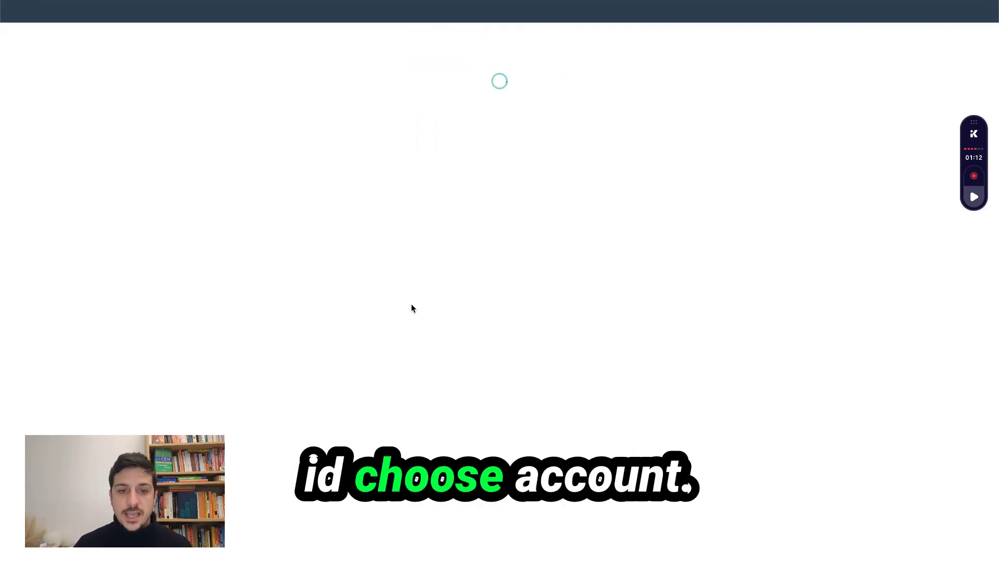
Step: Review the CRM data permissions Hublead requests and approve the connection
{"action": "scroll", "coordinate": [720, 109], "scroll_direction": "down", "scroll_amount": 1}
{"action": "scroll", "coordinate": [592, 242], "scroll_direction": "down", "scroll_amount": 1}
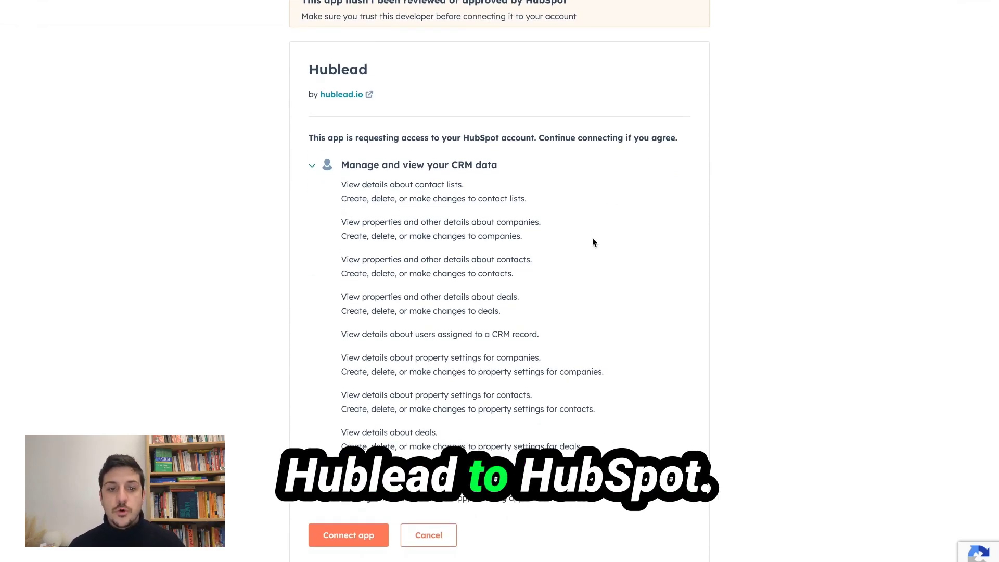
{"action": "scroll", "coordinate": [569, 247], "scroll_direction": "up", "scroll_amount": 2}
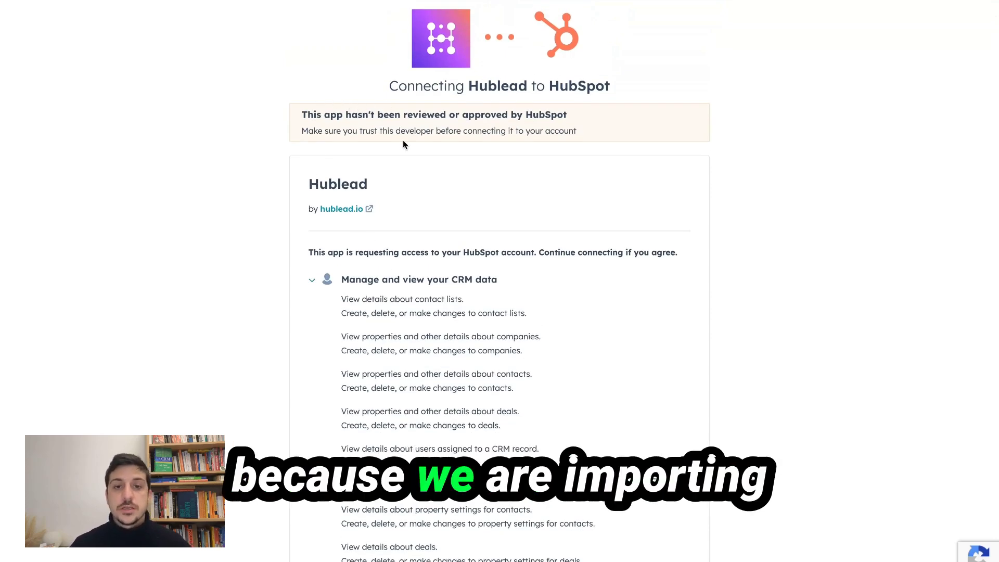
{"action": "scroll", "coordinate": [404, 144], "scroll_direction": "down", "scroll_amount": 2}
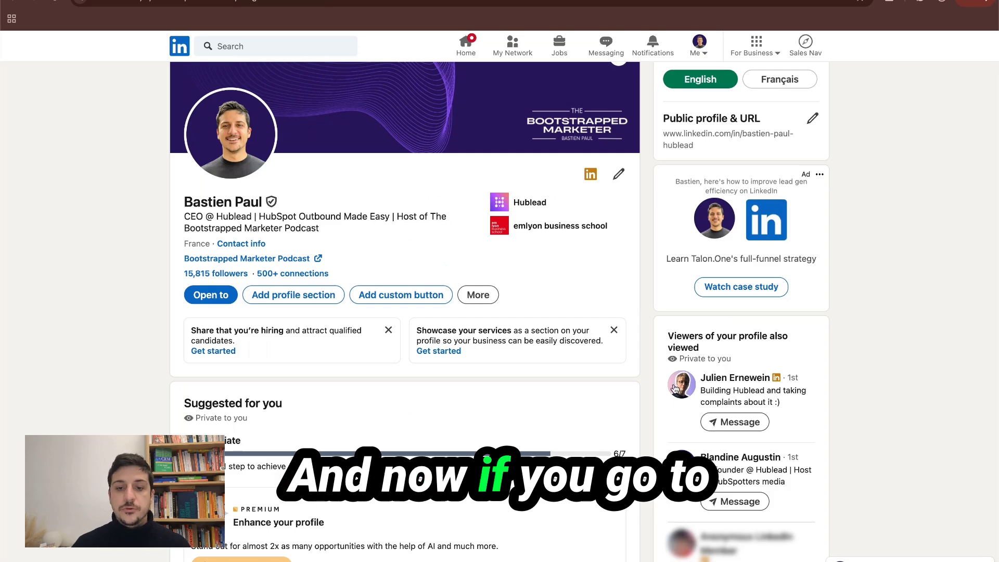
{"action": "left_click", "coordinate": [675, 388]}
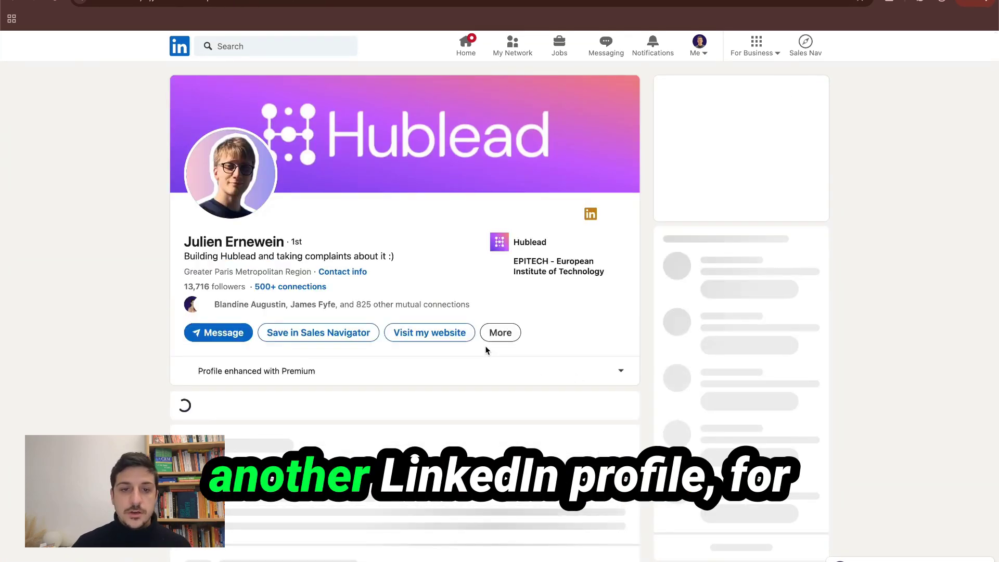
Step: Scroll down a LinkedIn contact's profile until the Hublead HubSpot panel loads
{"action": "scroll", "coordinate": [485, 345], "scroll_direction": "down", "scroll_amount": 3}
{"action": "scroll", "coordinate": [484, 345], "scroll_direction": "down", "scroll_amount": 2}
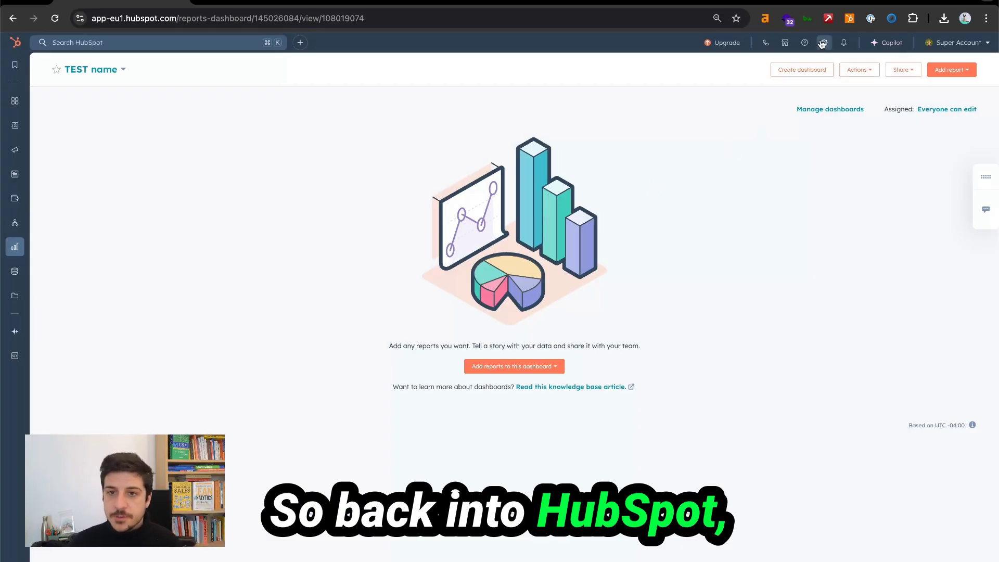
Step: Open Settings > Users & Teams and edit your own user's permissions
{"action": "left_click", "coordinate": [827, 42]}
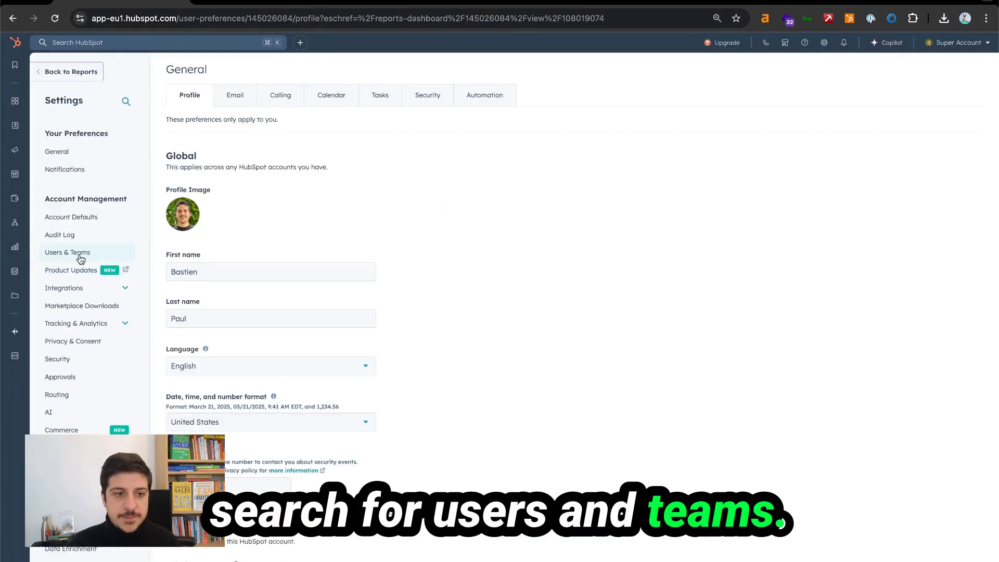
{"action": "left_click", "coordinate": [68, 252]}
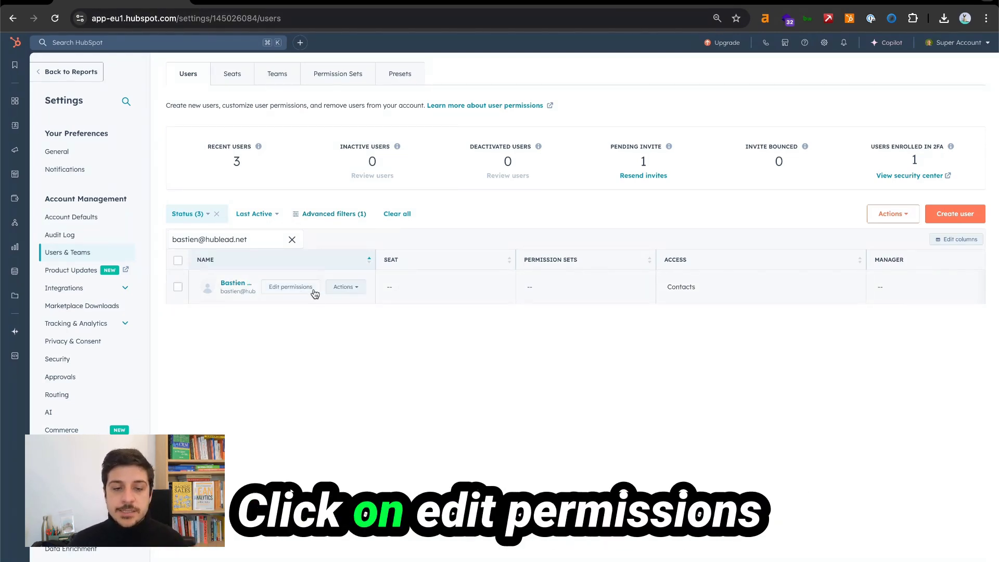
{"action": "left_click", "coordinate": [314, 291]}
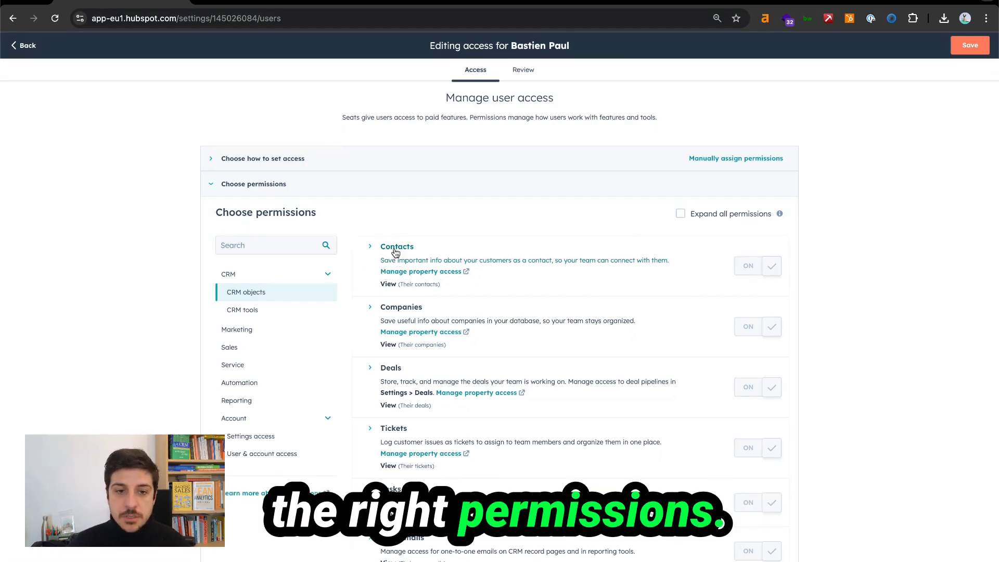
Step: Set Contacts edit access to Their contacts
{"action": "left_click", "coordinate": [396, 252]}
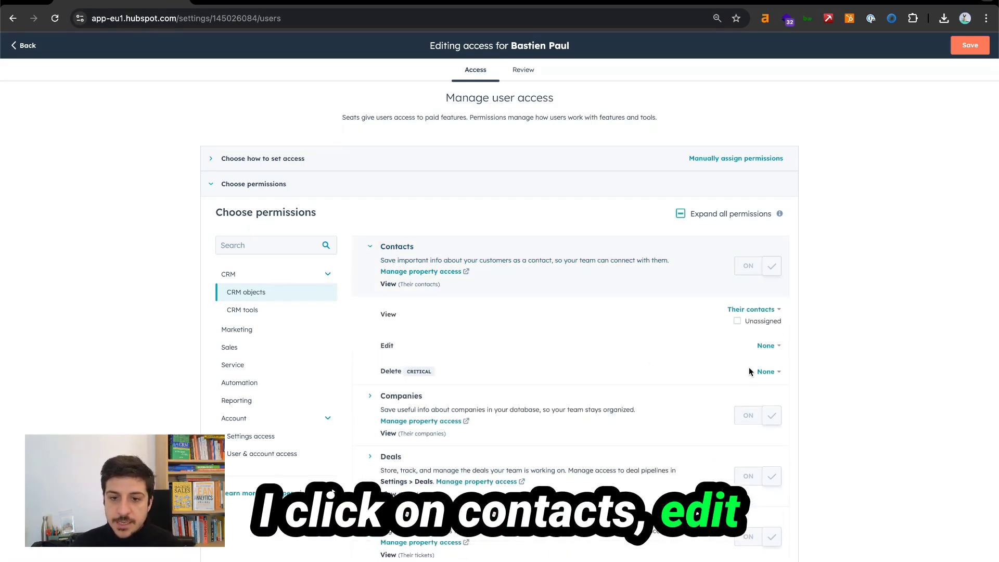
{"action": "left_click", "coordinate": [767, 349]}
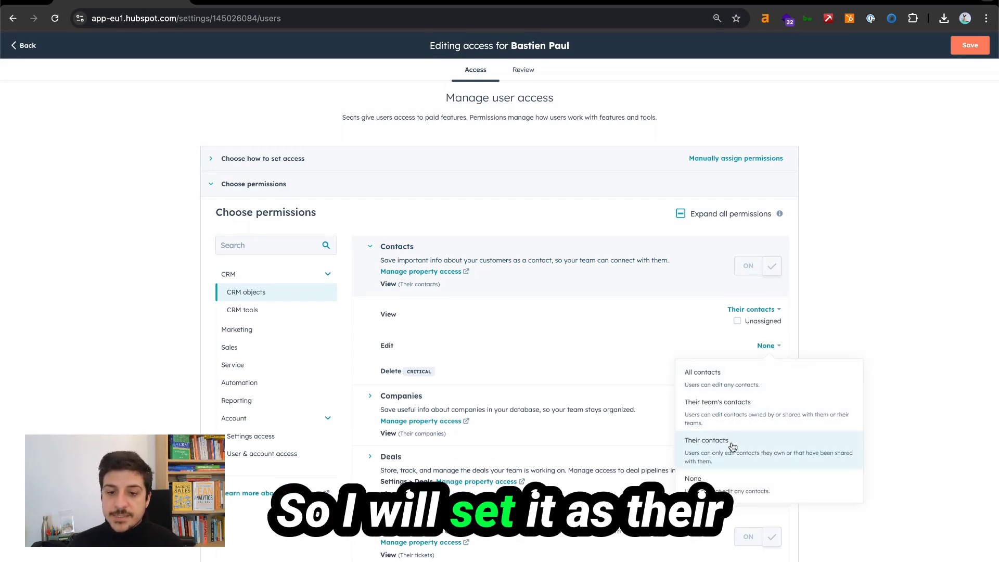
{"action": "left_click", "coordinate": [732, 445]}
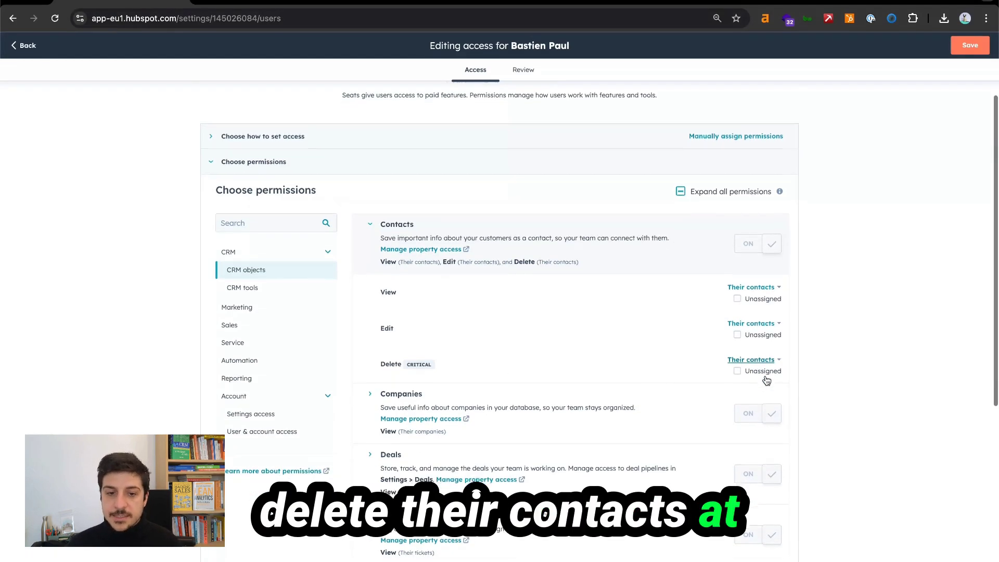
Step: Set Companies edit and delete access to Their companies
{"action": "scroll", "coordinate": [703, 367], "scroll_direction": "down", "scroll_amount": 3}
{"action": "left_click", "coordinate": [581, 324]}
{"action": "left_click", "coordinate": [766, 388]}
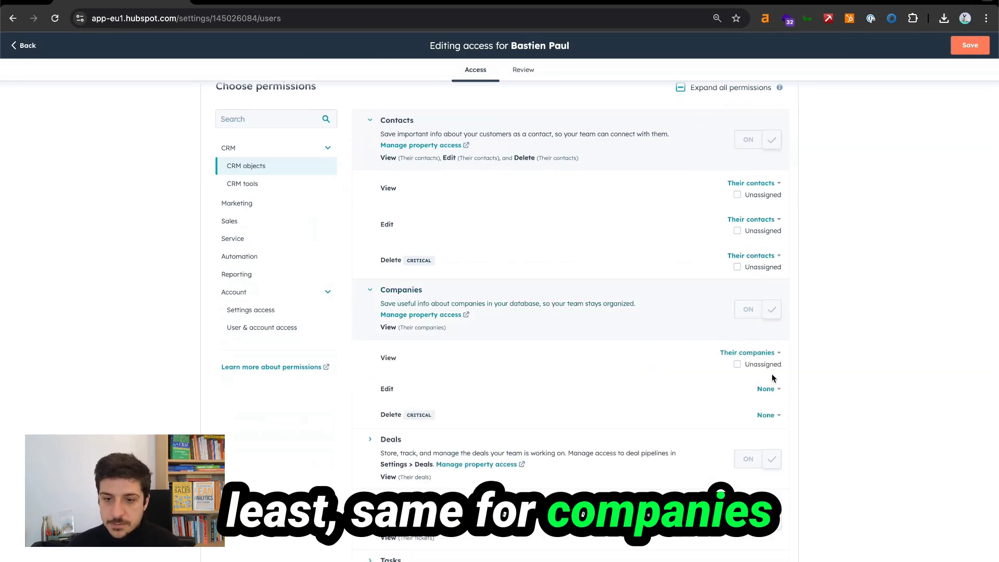
{"action": "left_click", "coordinate": [773, 373]}
Step: Set Deals edit access to Their deals
{"action": "left_click", "coordinate": [610, 491]}
{"action": "scroll", "coordinate": [611, 491], "scroll_direction": "down", "scroll_amount": 2}
{"action": "left_click", "coordinate": [763, 469]}
{"action": "left_click", "coordinate": [735, 392]}
Step: Search the permissions for 'marketpla', clear the search, and switch the Lists permission on
{"action": "scroll", "coordinate": [333, 231], "scroll_direction": "up", "scroll_amount": 5}
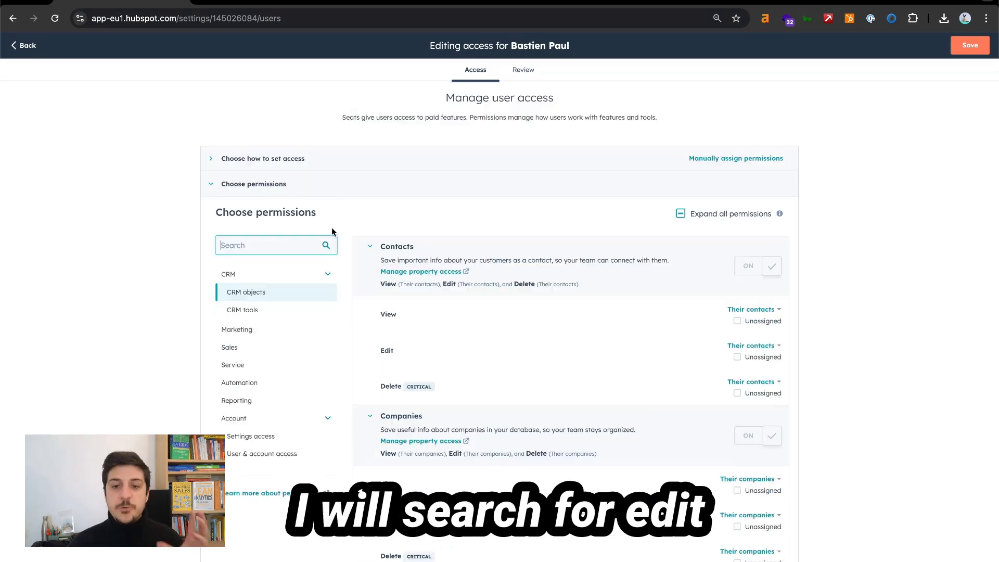
{"action": "type", "text": "edit prop"}
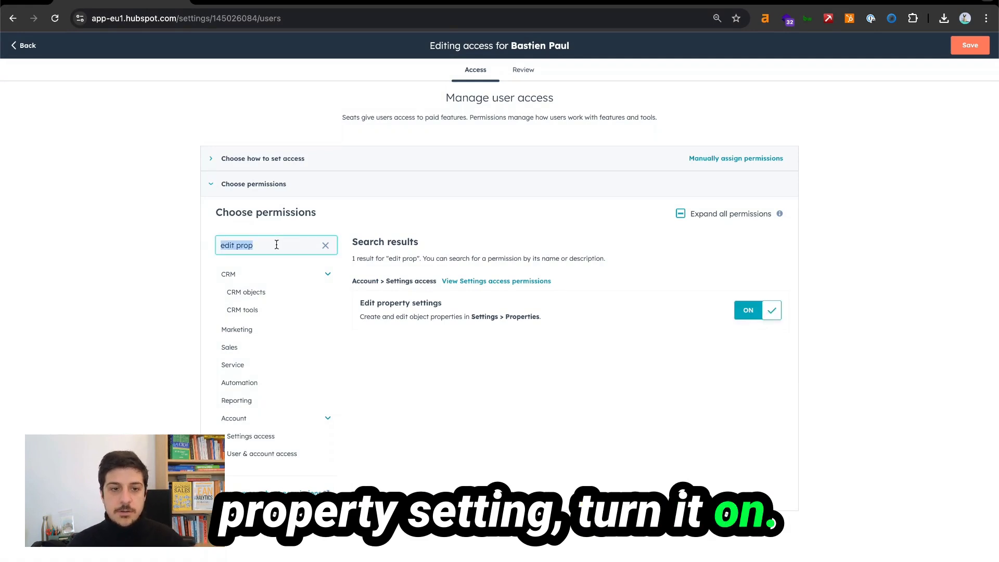
{"action": "type", "text": "marketpla"}
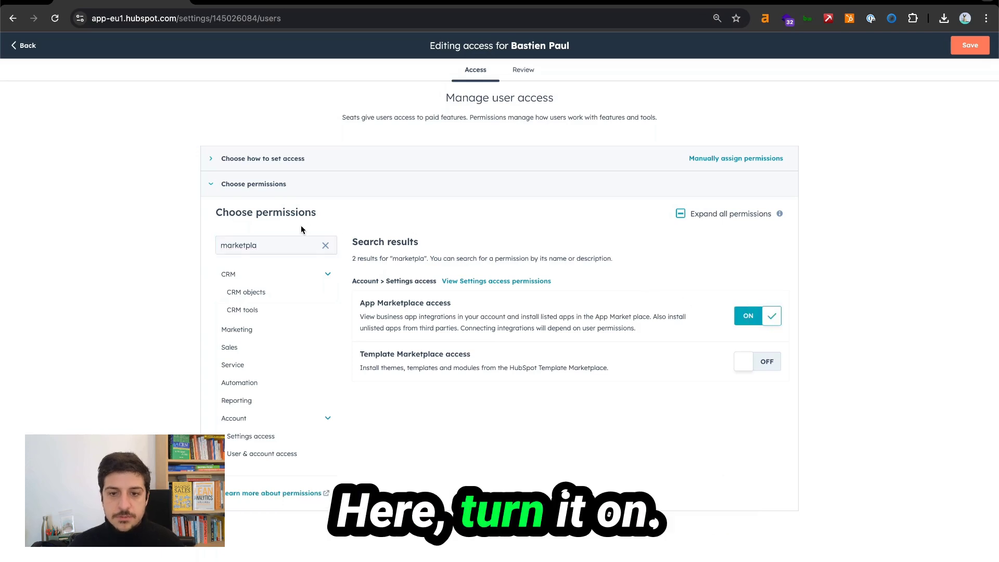
{"action": "double_click", "coordinate": [222, 245]}
{"action": "key", "text": "BackSpace"}
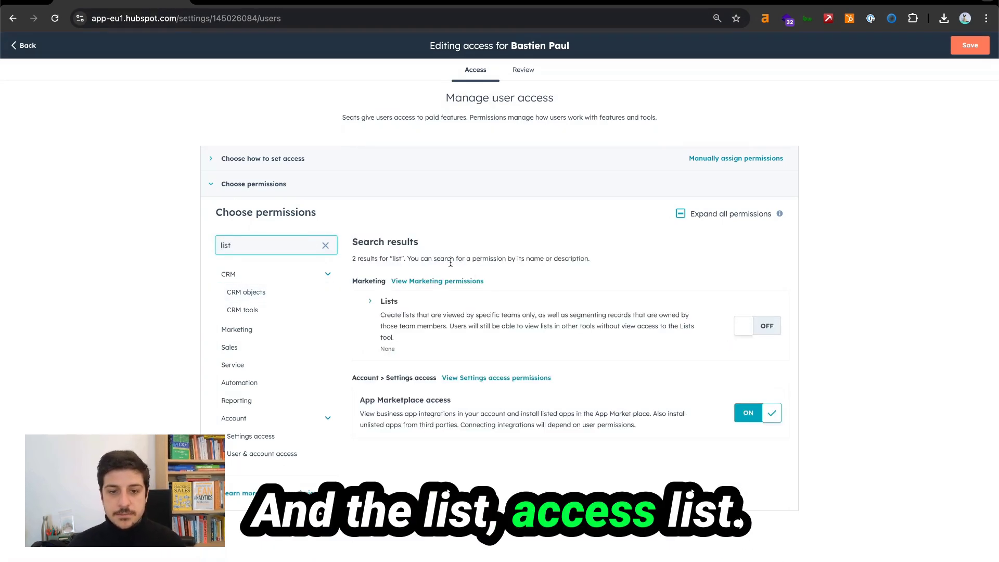
{"action": "left_click", "coordinate": [758, 326]}
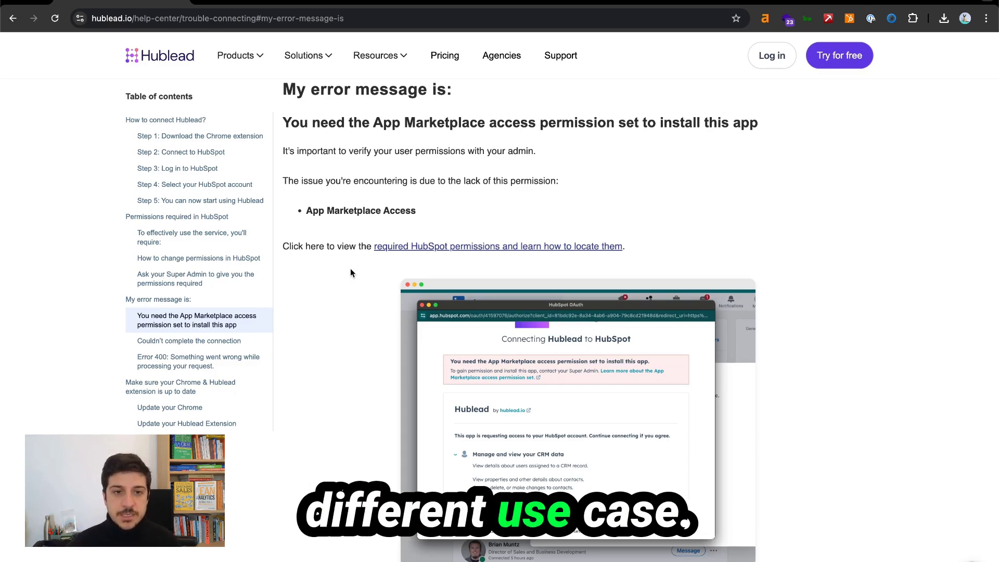
Step: Read the missing App Marketplace permission section and view its connection-error screenshot enlarged
{"action": "scroll", "coordinate": [517, 344], "scroll_direction": "down", "scroll_amount": 1}
{"action": "scroll", "coordinate": [516, 342], "scroll_direction": "down", "scroll_amount": 1}
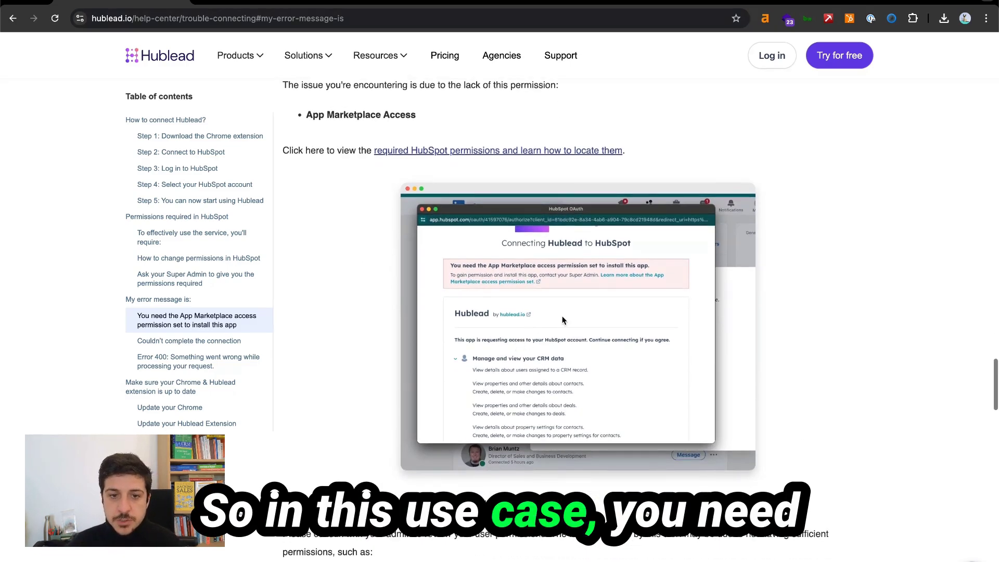
{"action": "left_click", "coordinate": [516, 342]}
{"action": "left_click", "coordinate": [511, 215]}
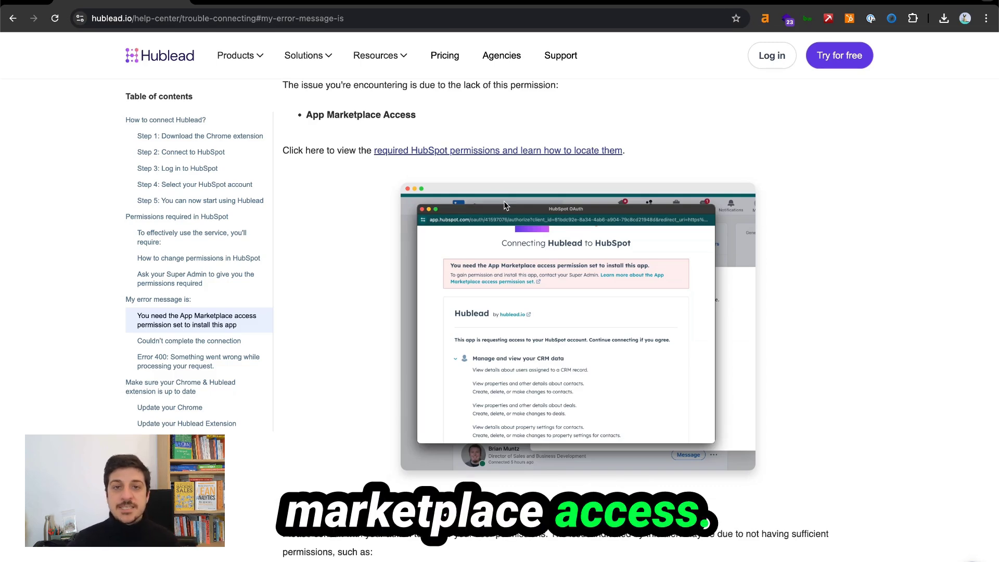
Step: Read on through the Error 400 and uninstalling Hublead sections of the article
{"action": "scroll", "coordinate": [503, 208], "scroll_direction": "down", "scroll_amount": 6}
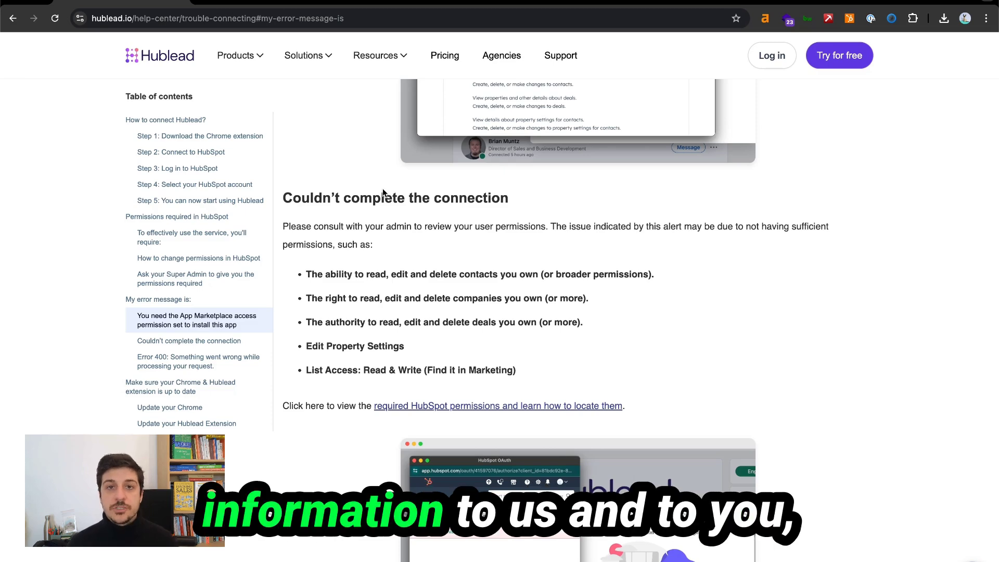
{"action": "scroll", "coordinate": [383, 193], "scroll_direction": "down", "scroll_amount": 1}
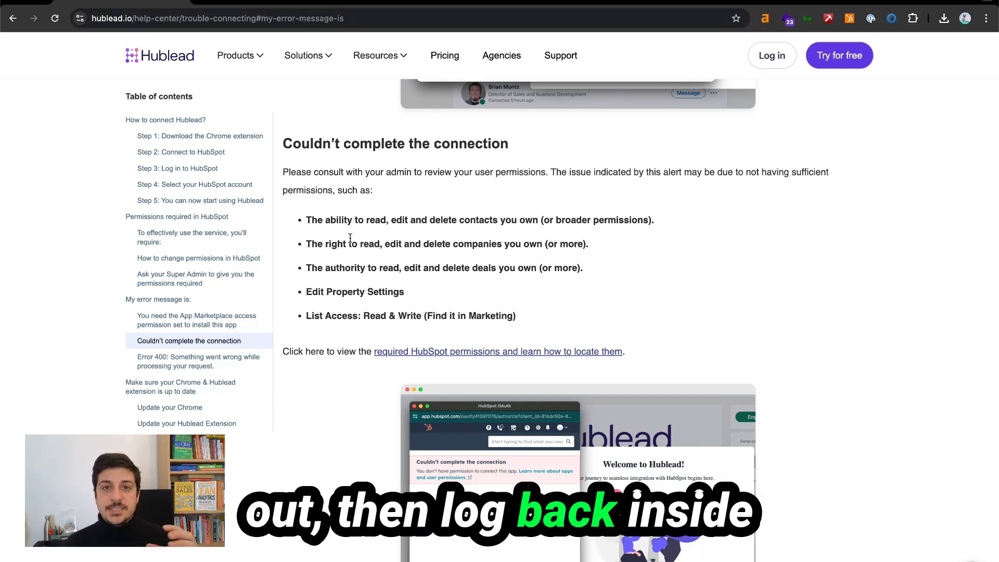
{"action": "scroll", "coordinate": [350, 237], "scroll_direction": "down", "scroll_amount": 1}
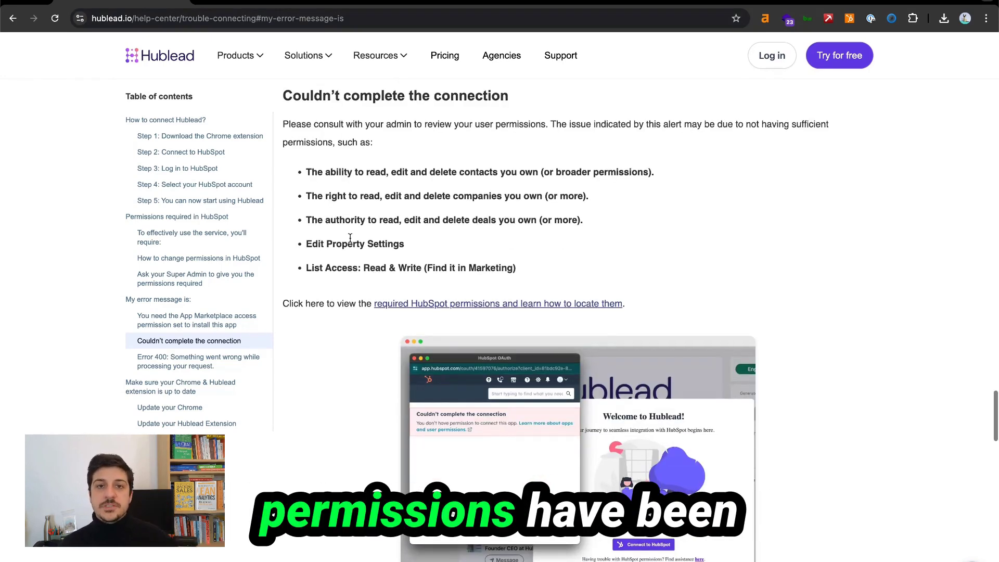
{"action": "scroll", "coordinate": [350, 238], "scroll_direction": "down", "scroll_amount": 10}
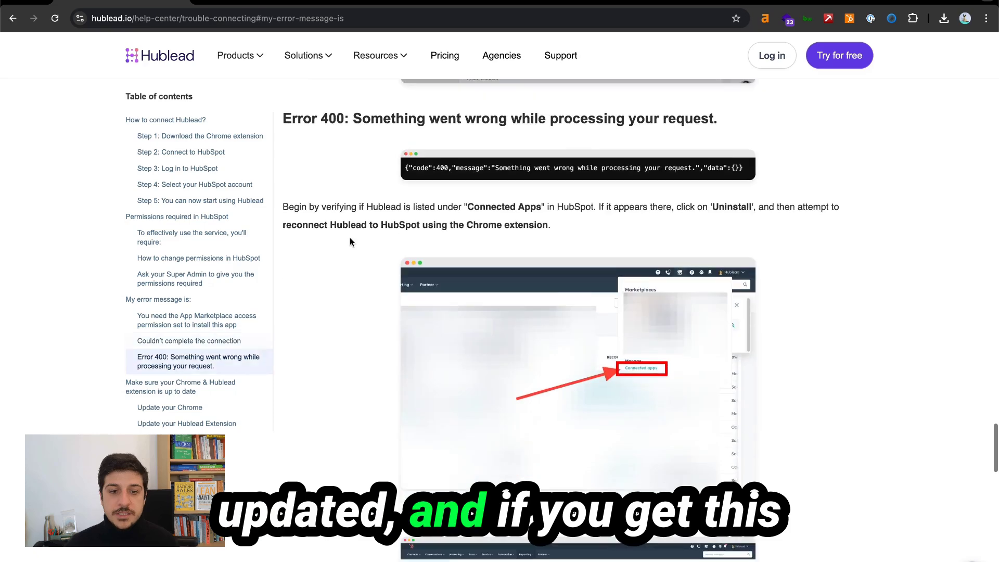
{"action": "scroll", "coordinate": [349, 237], "scroll_direction": "up", "scroll_amount": 1}
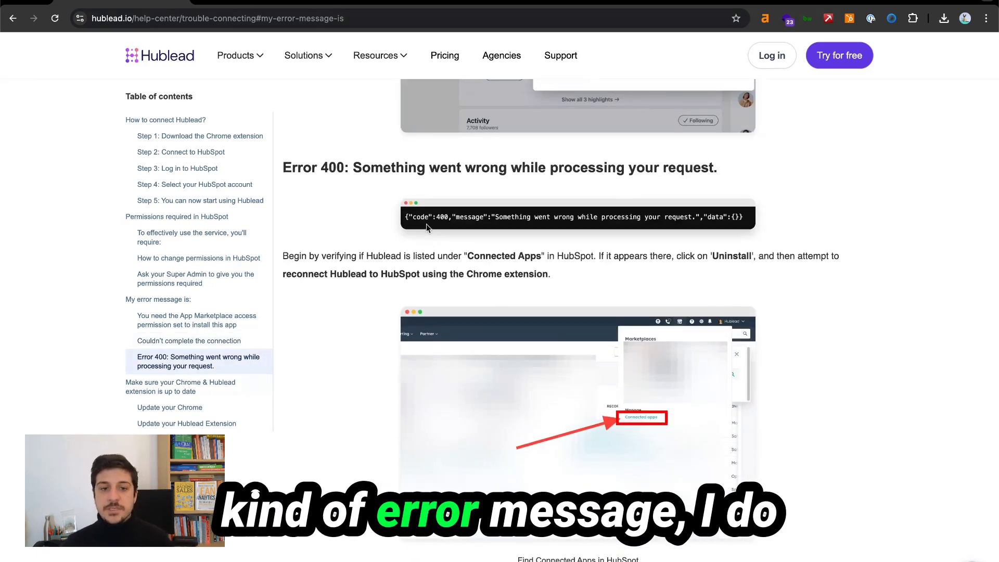
{"action": "scroll", "coordinate": [534, 317], "scroll_direction": "up", "scroll_amount": 3}
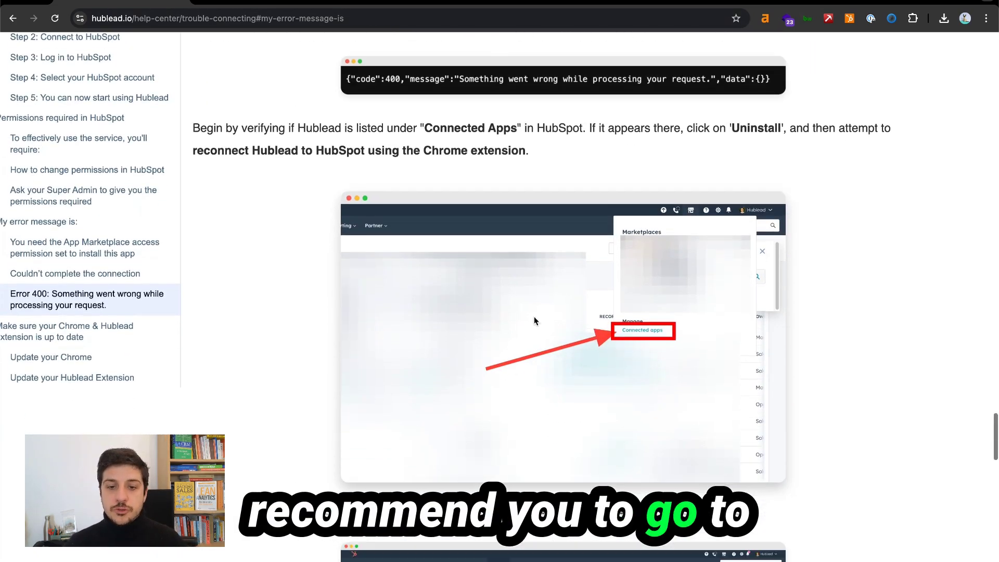
{"action": "scroll", "coordinate": [629, 337], "scroll_direction": "down", "scroll_amount": 5}
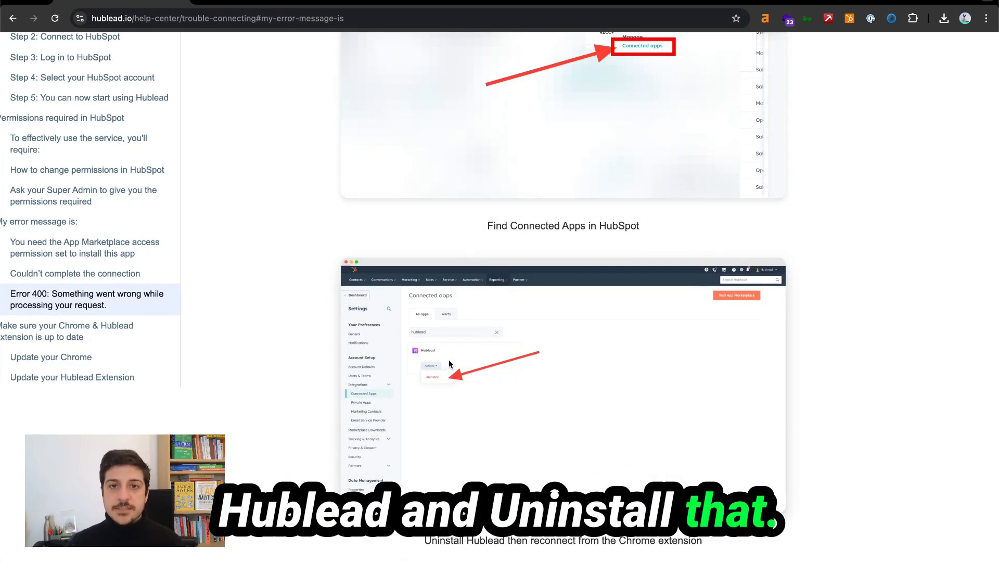
{"action": "scroll", "coordinate": [449, 363], "scroll_direction": "down", "scroll_amount": 3}
{"action": "scroll", "coordinate": [416, 312], "scroll_direction": "down", "scroll_amount": 12}
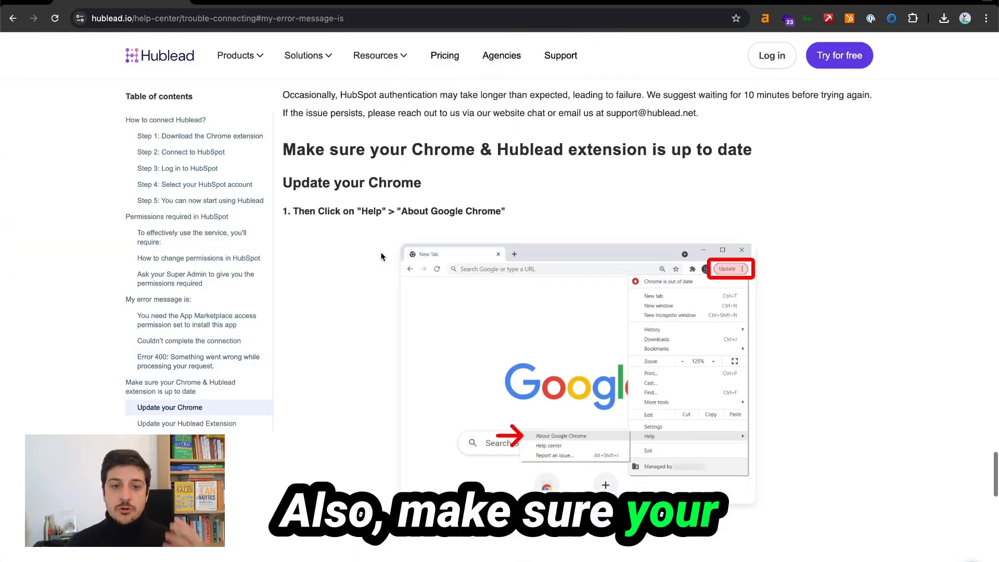
Step: Read the 'Update your Chrome' and 'Update your Hublead Extension' instructions, from Developer mode to Update
{"action": "scroll", "coordinate": [383, 256], "scroll_direction": "down", "scroll_amount": 10}
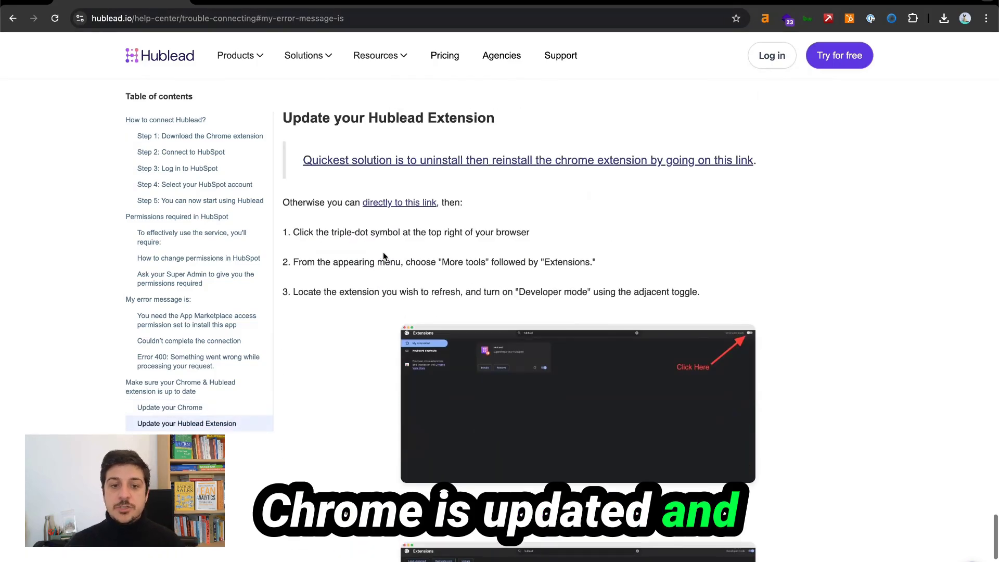
{"action": "scroll", "coordinate": [383, 253], "scroll_direction": "down", "scroll_amount": 1}
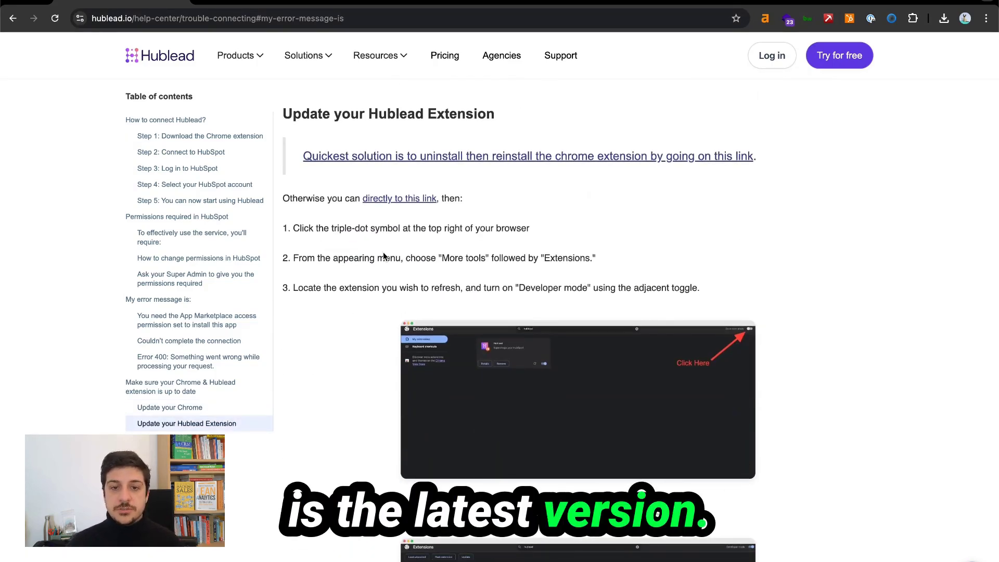
{"action": "scroll", "coordinate": [383, 255], "scroll_direction": "up", "scroll_amount": 10}
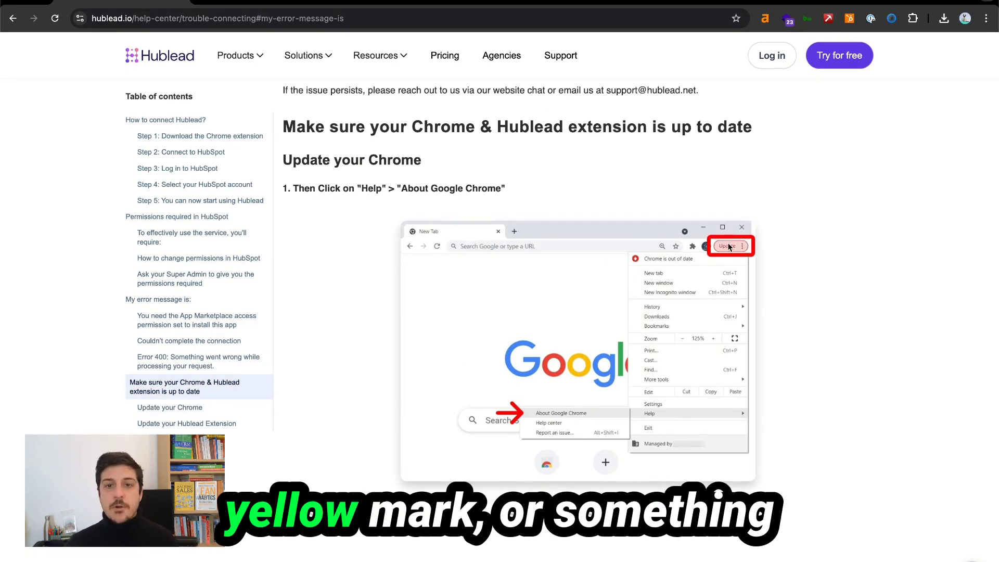
{"action": "scroll", "coordinate": [728, 250], "scroll_direction": "down", "scroll_amount": 2}
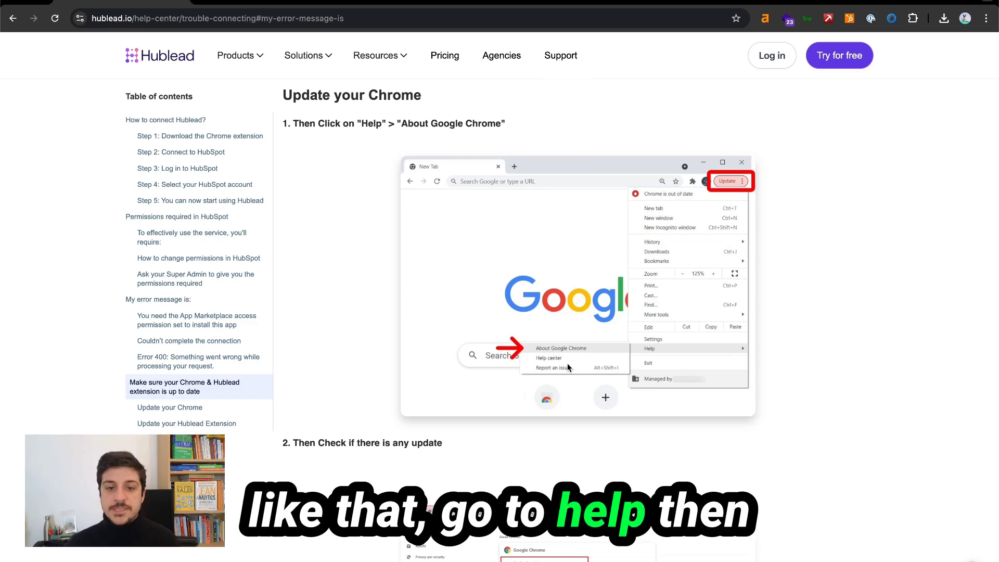
{"action": "scroll", "coordinate": [567, 363], "scroll_direction": "down", "scroll_amount": 5}
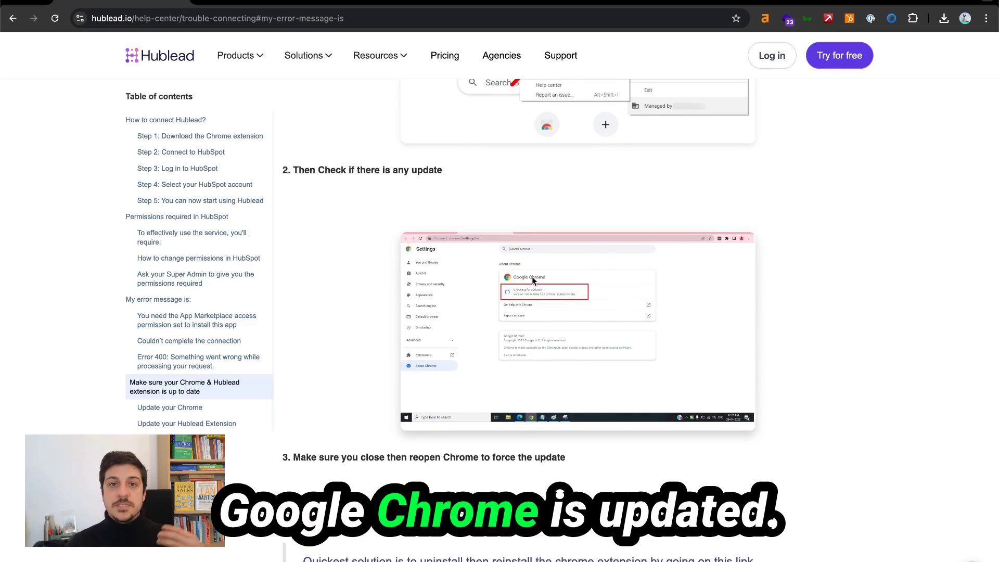
{"action": "scroll", "coordinate": [531, 276], "scroll_direction": "down", "scroll_amount": 8}
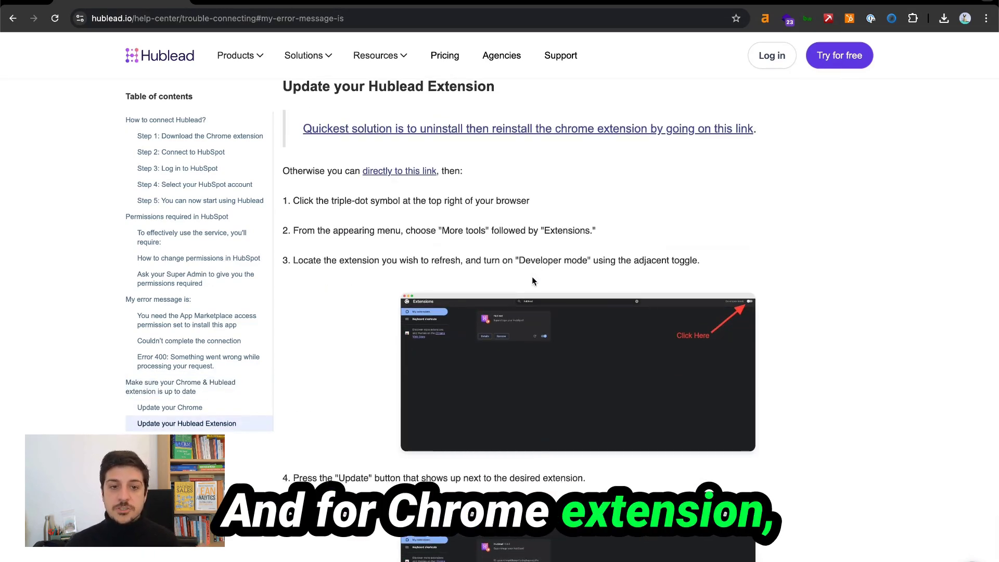
{"action": "scroll", "coordinate": [531, 278], "scroll_direction": "up", "scroll_amount": 2}
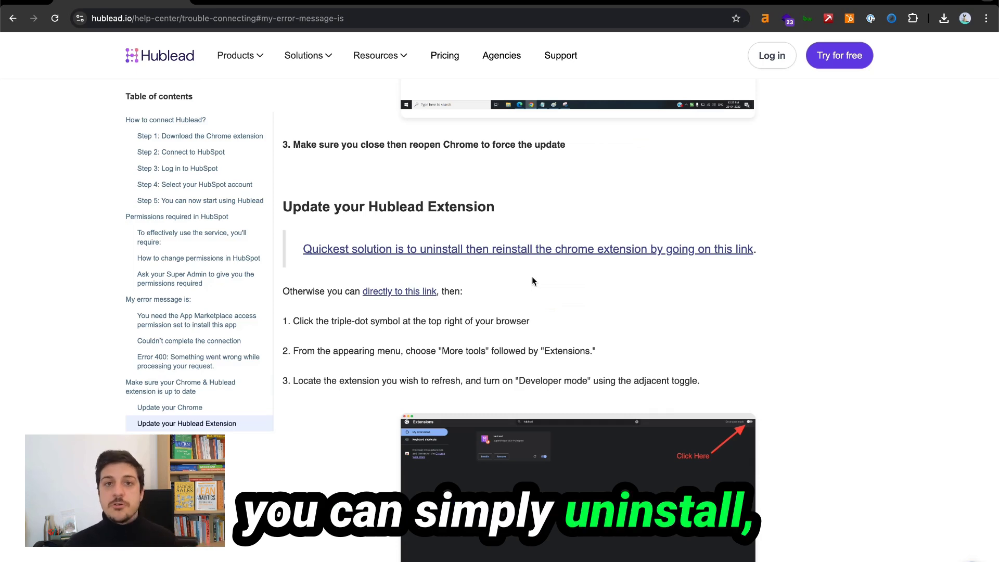